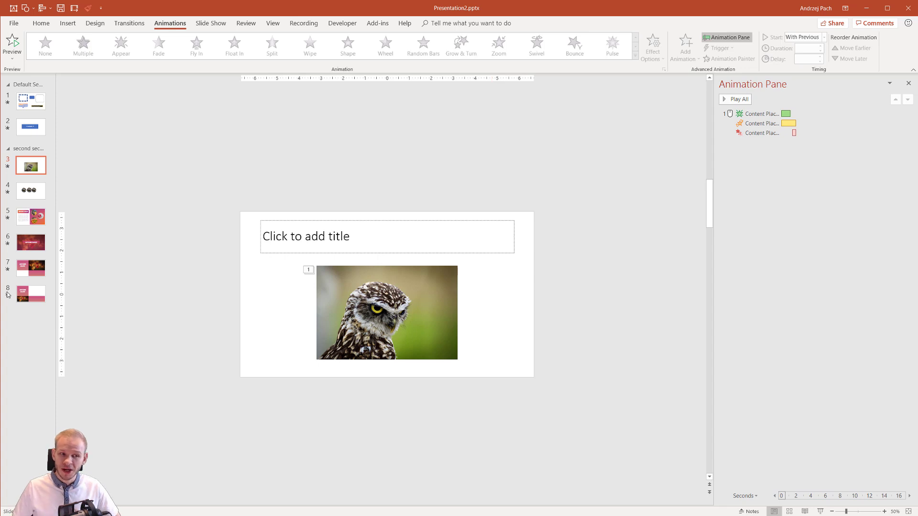
- Go to slide 4, which has the four circular owl-eye pictures and their animations
click(38, 192)
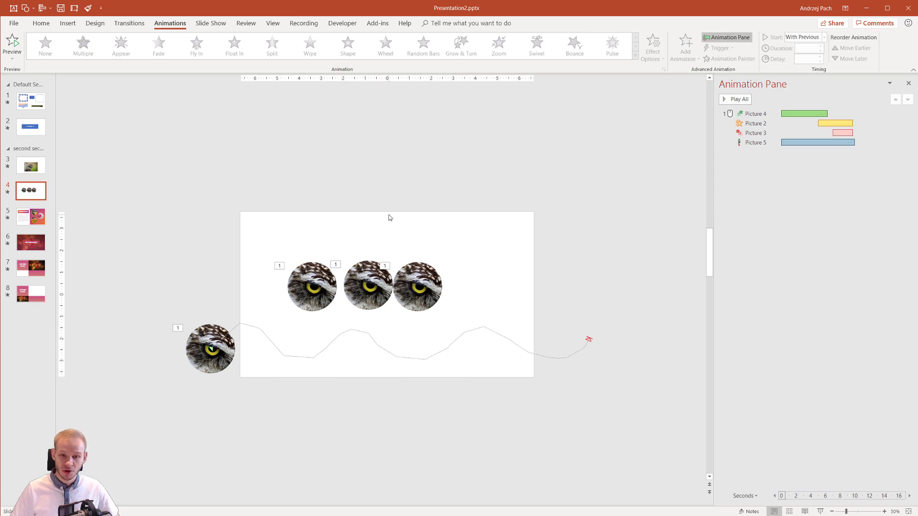
click(310, 299)
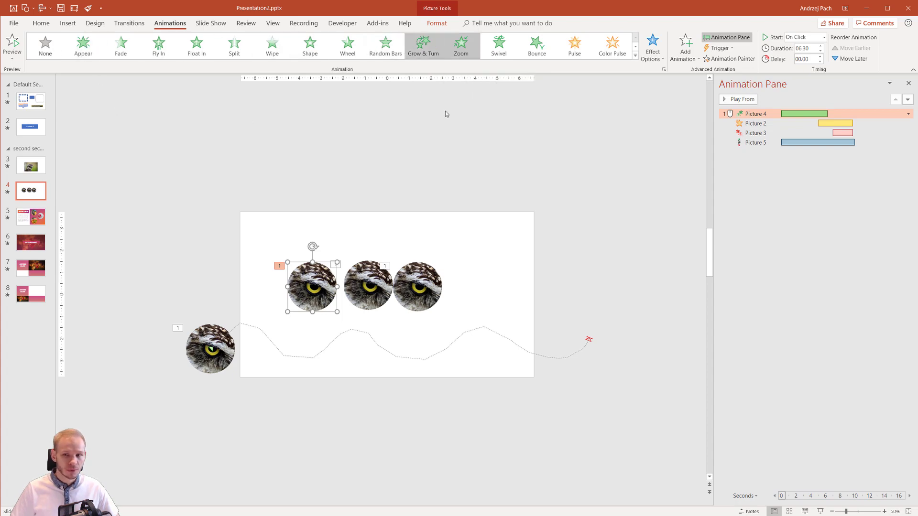
double_click(796, 113)
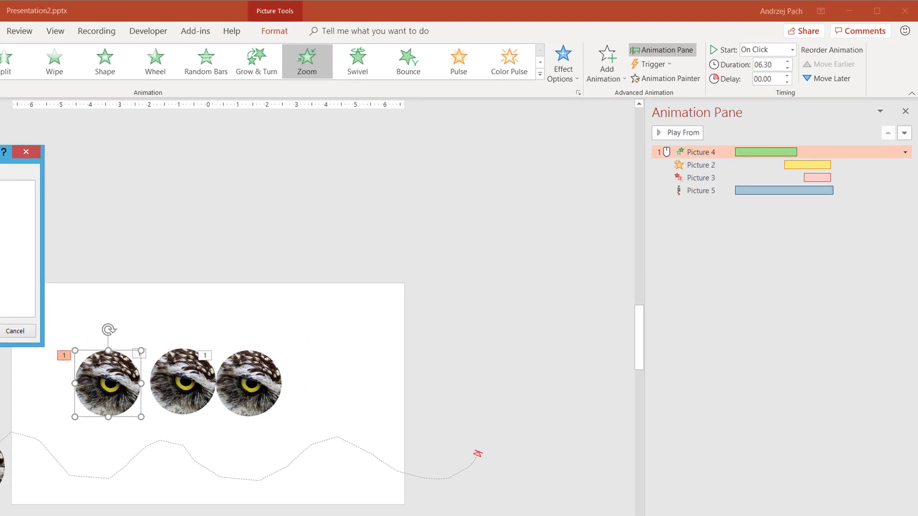
drag(0, 156, 523, 226)
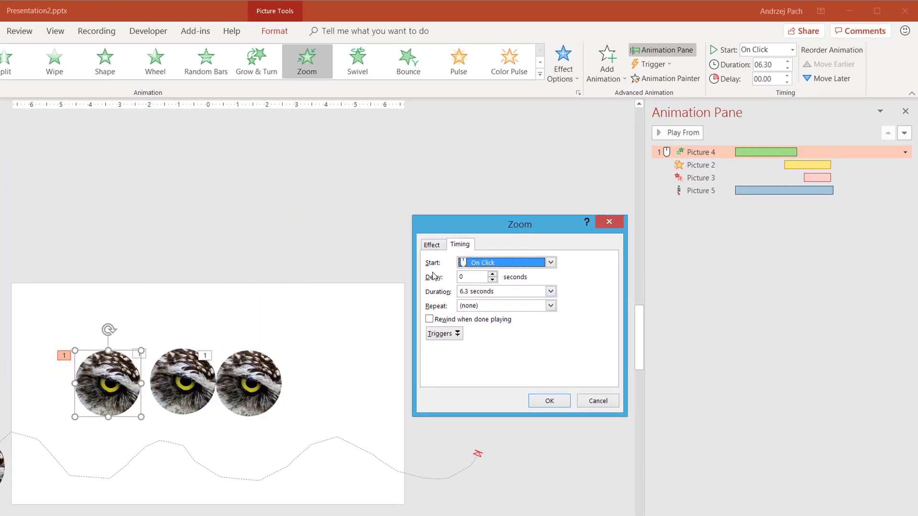
click(432, 246)
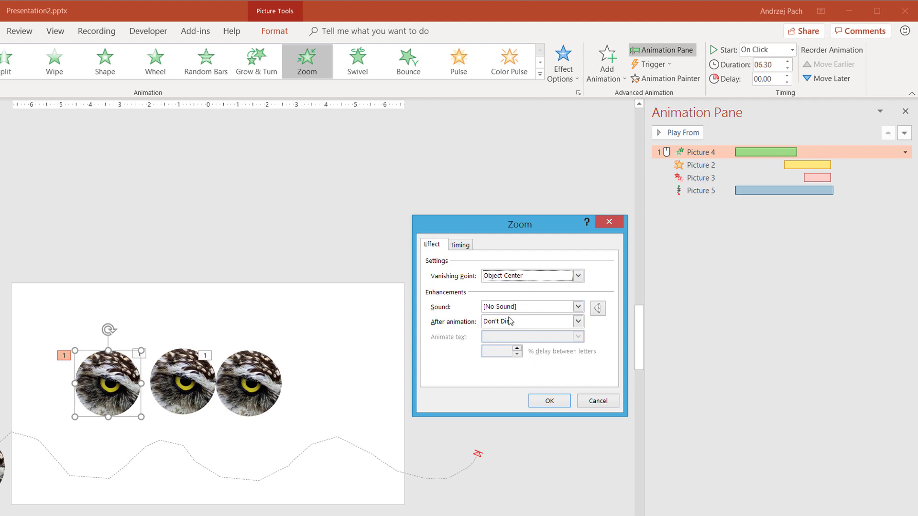
click(518, 277)
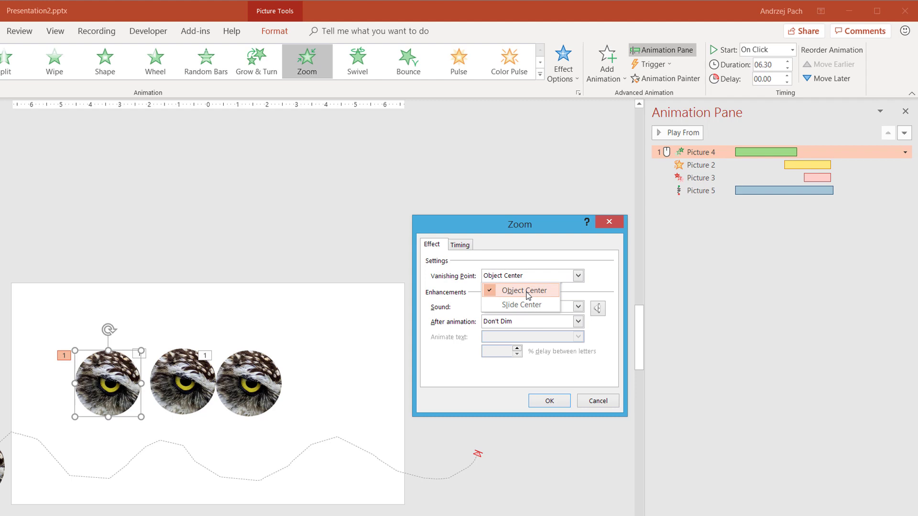
click(456, 287)
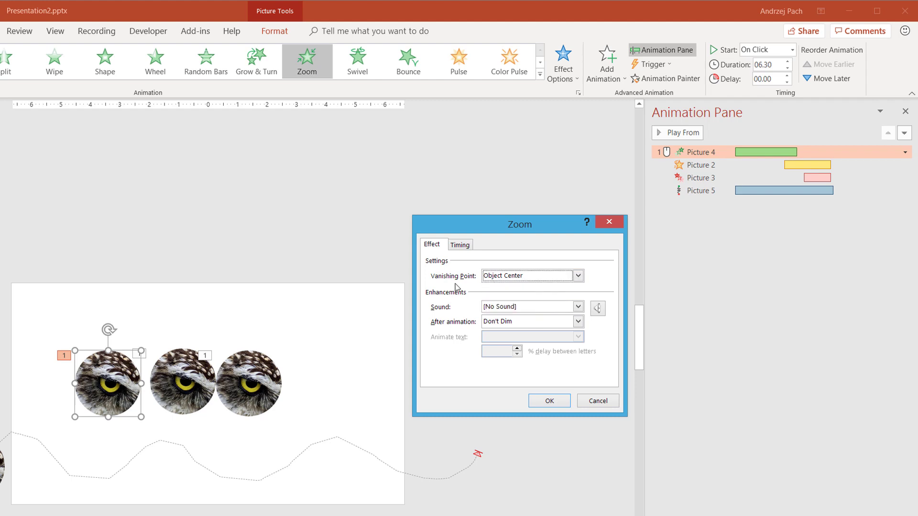
click(592, 401)
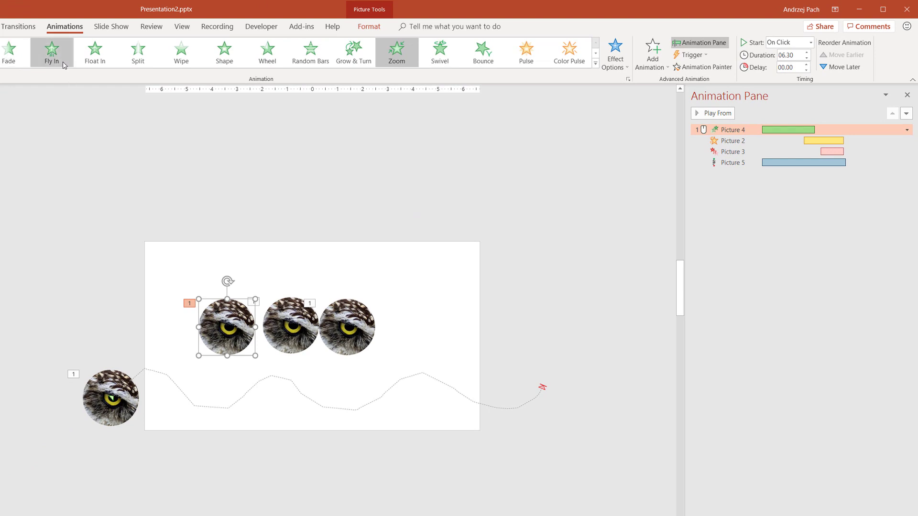
- Replace Picture 4's Zoom animation with Fly In, lengthened to 1.6 seconds
click(59, 54)
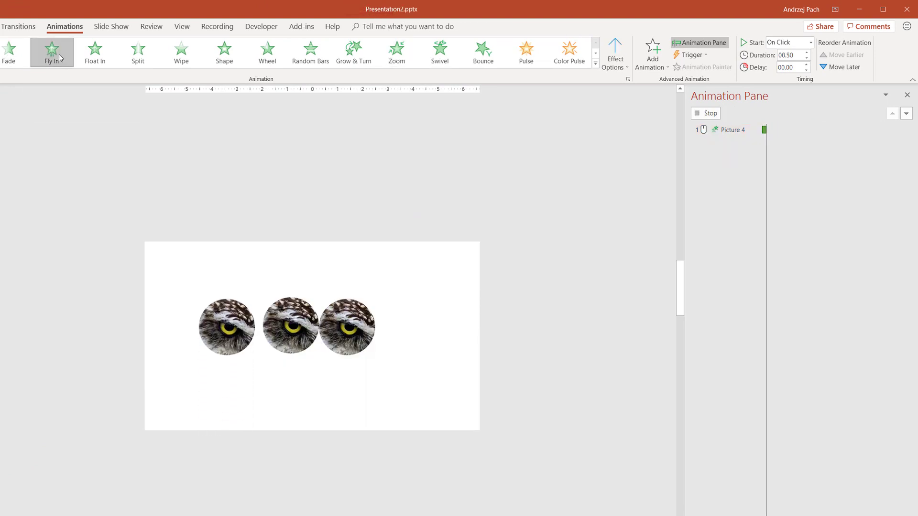
click(217, 331)
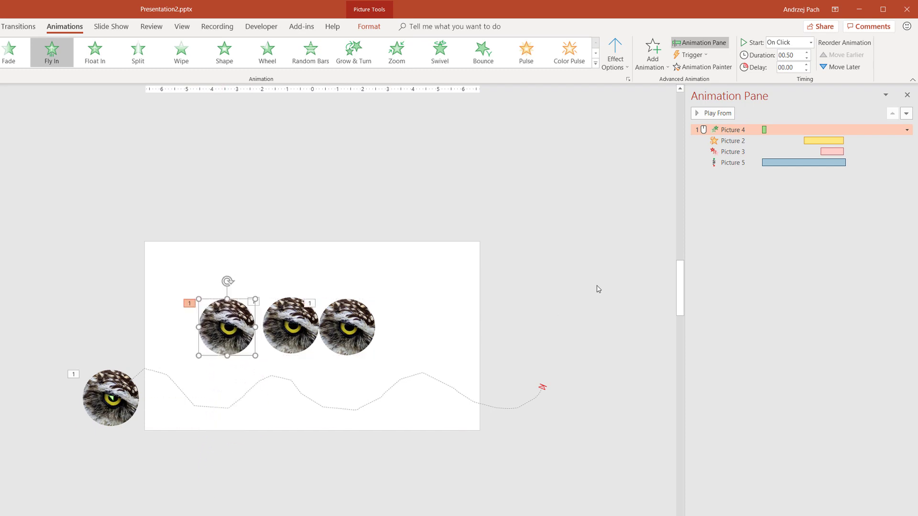
drag(766, 129, 774, 130)
- Keep the Fly In direction From Bottom and give it a 1.01-second smooth end
double_click(774, 130)
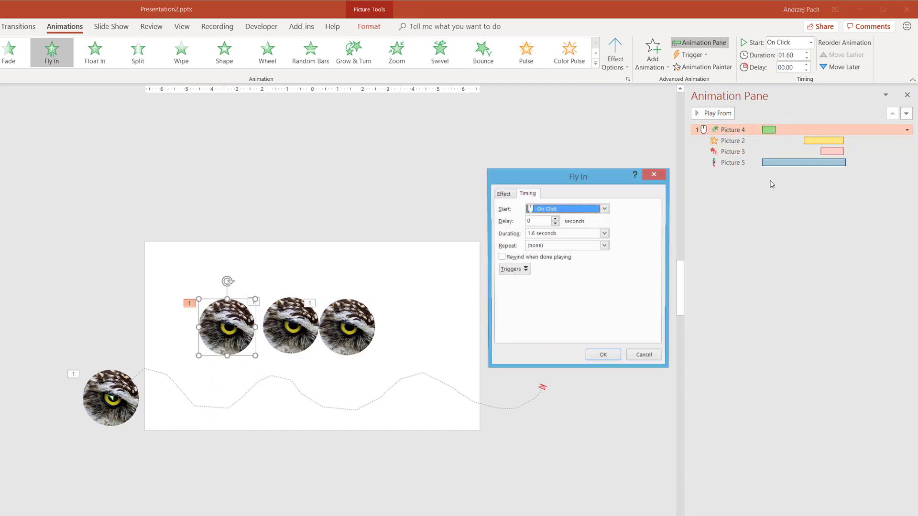
click(508, 196)
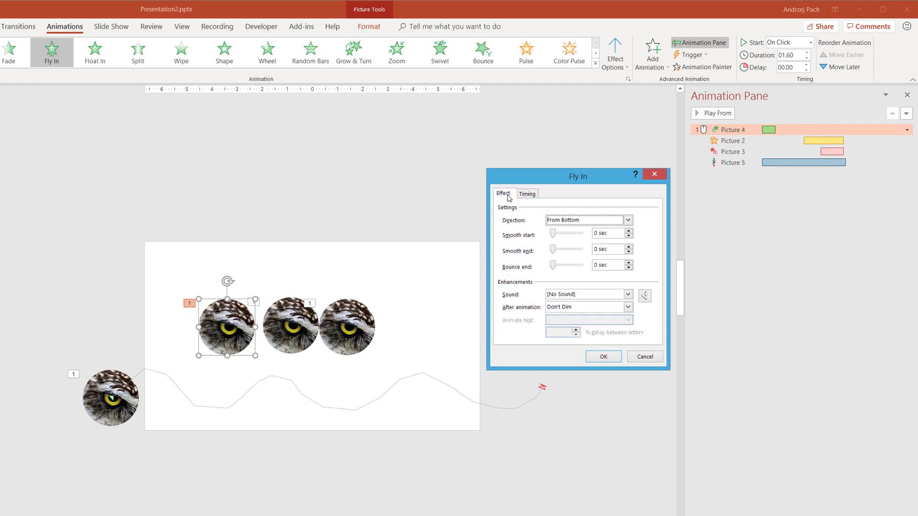
click(568, 223)
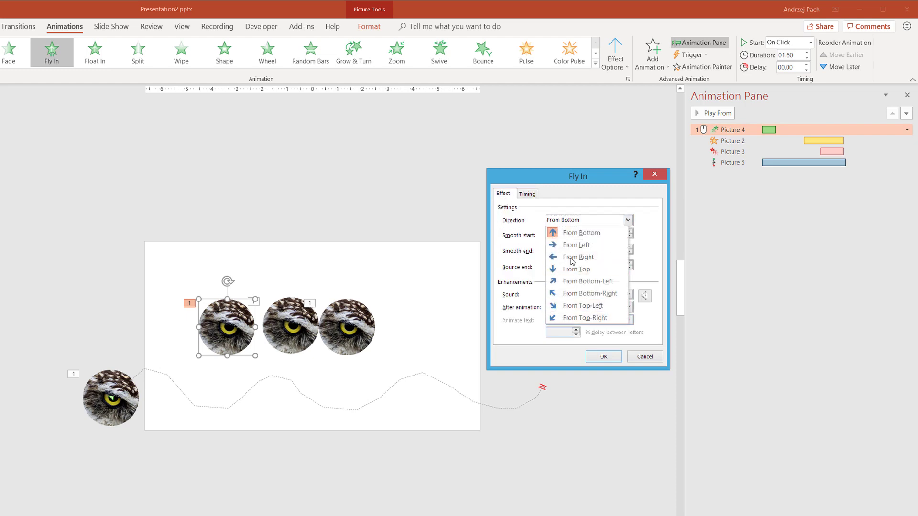
click(583, 227)
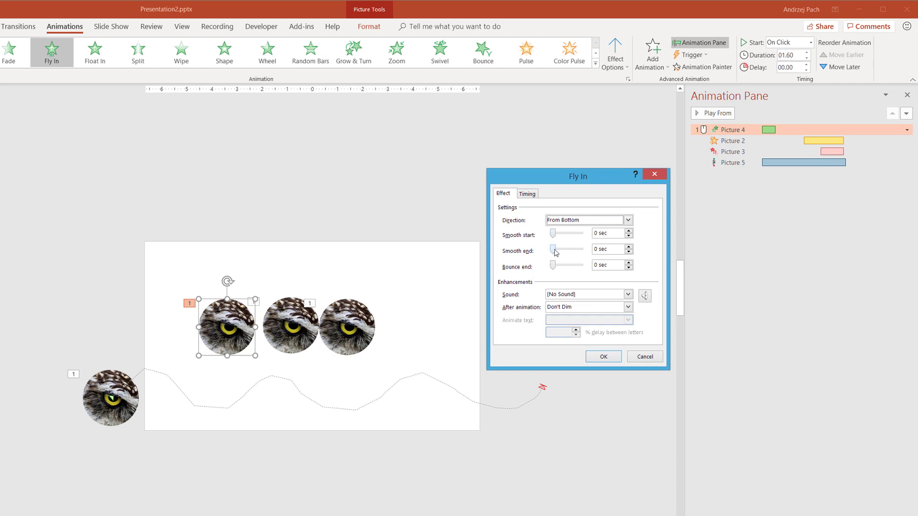
drag(553, 266, 585, 253)
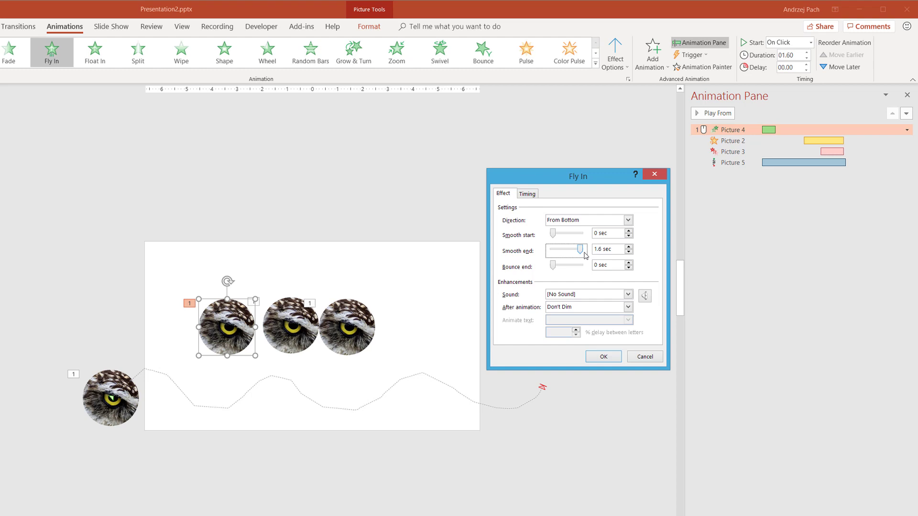
drag(585, 254, 571, 251)
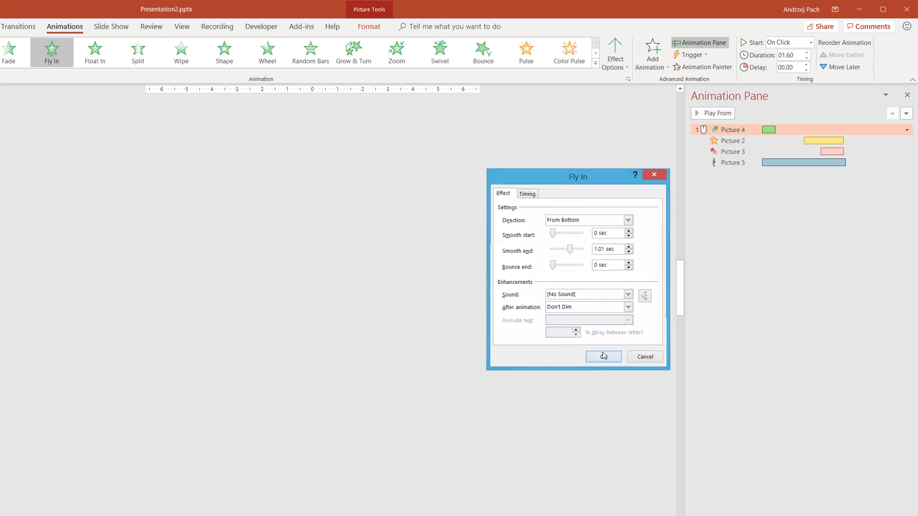
click(603, 356)
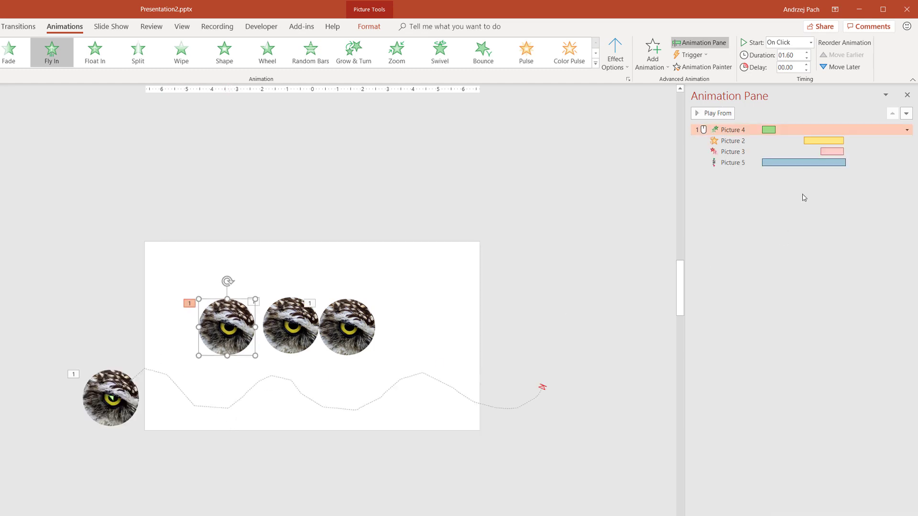
- Give Picture 4's fly-in a 0.86-second bounce end, with its smooth end reset to 0
double_click(769, 129)
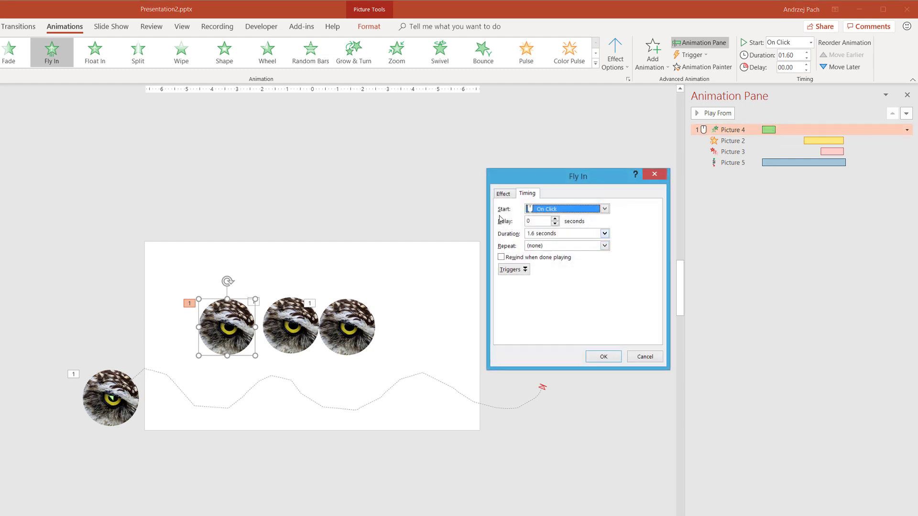
click(499, 196)
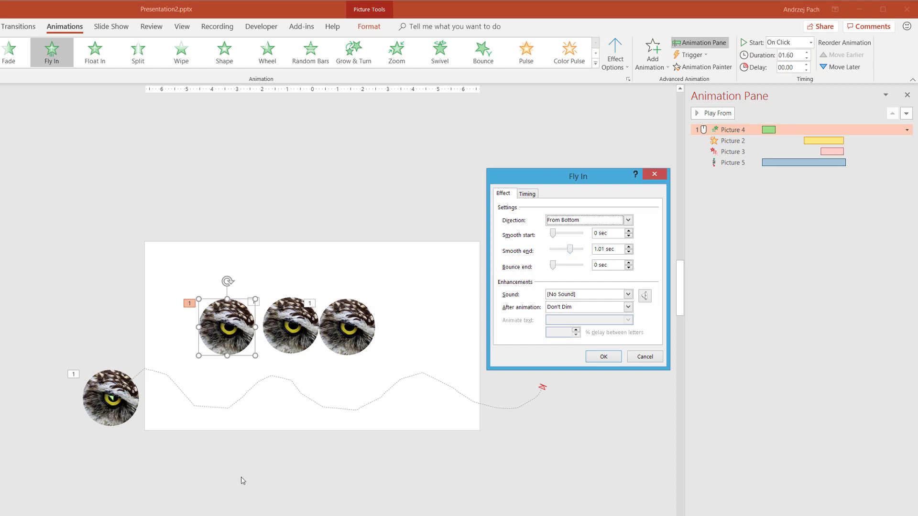
drag(552, 268, 566, 267)
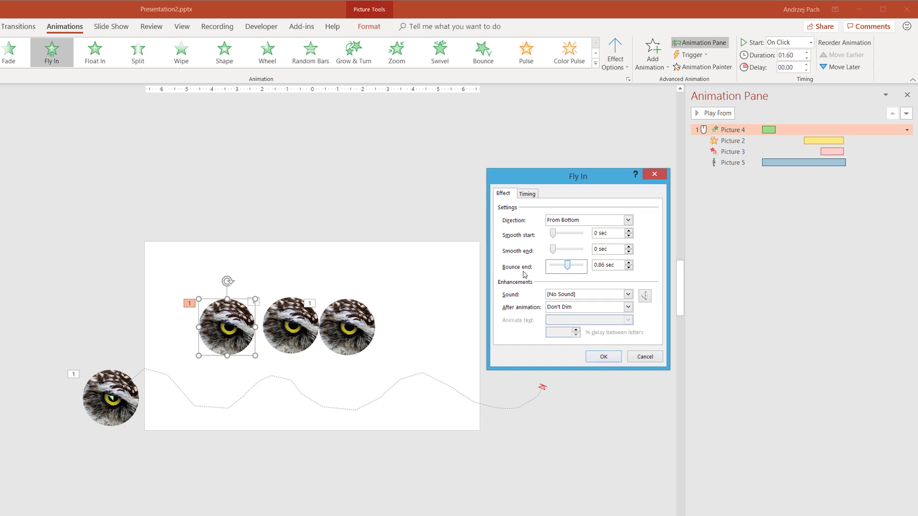
click(606, 358)
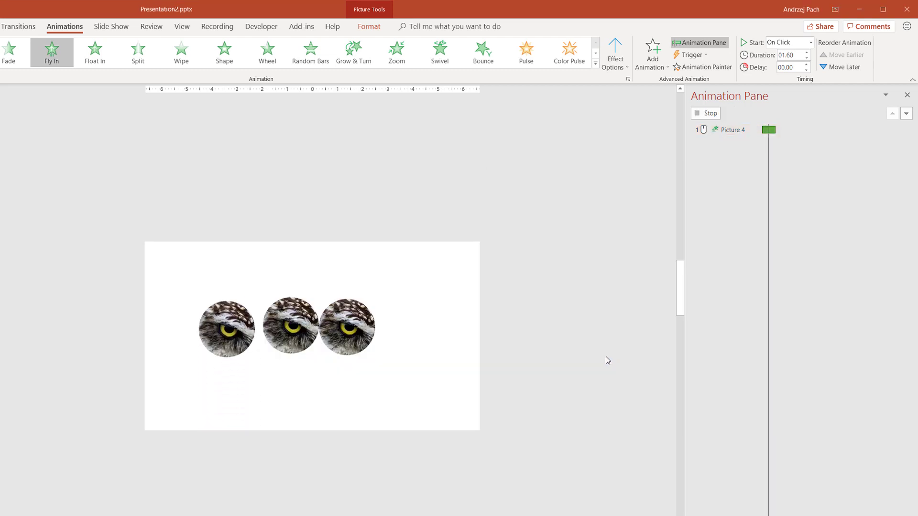
click(229, 306)
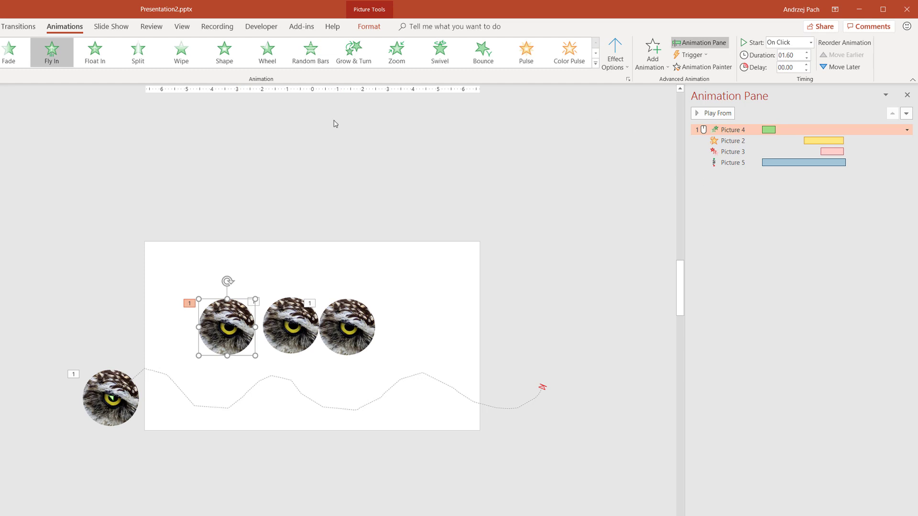
- Reapply Fly In to Picture 4 and add a slight bounce end in its effect settings
click(52, 56)
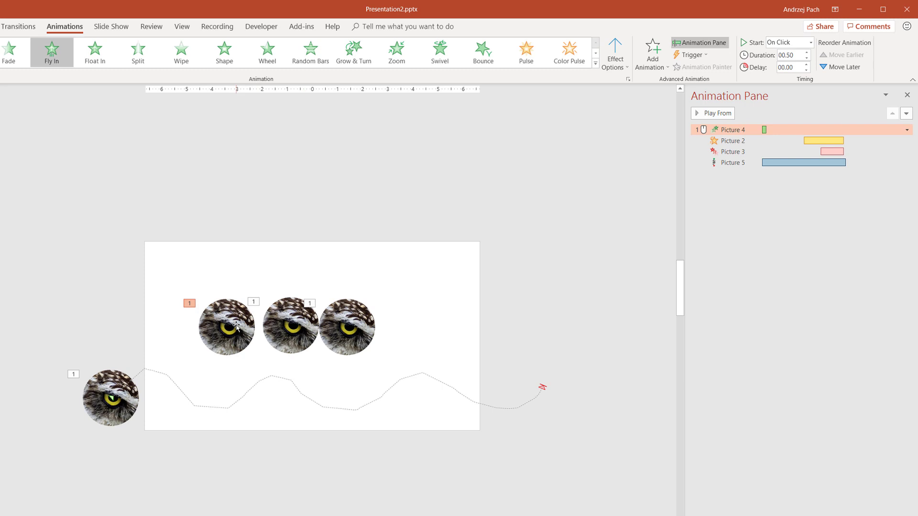
double_click(764, 129)
click(508, 194)
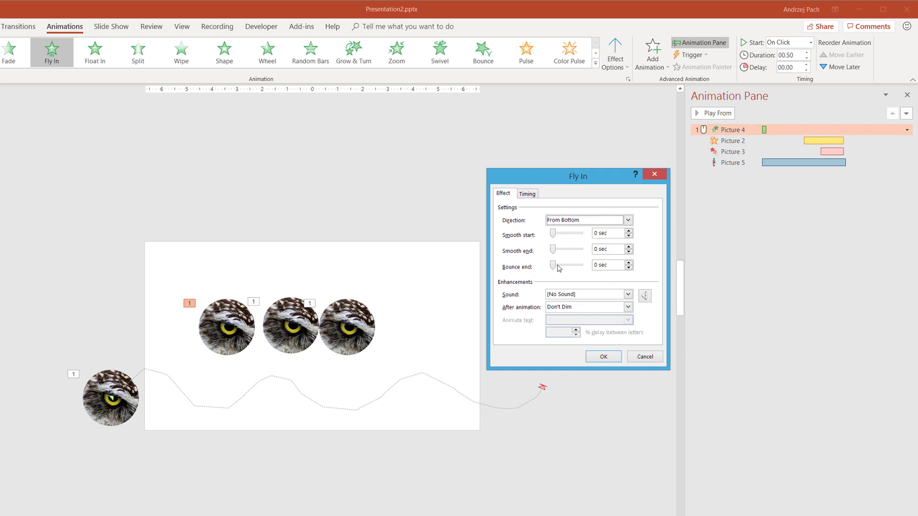
drag(554, 266, 561, 267)
click(602, 358)
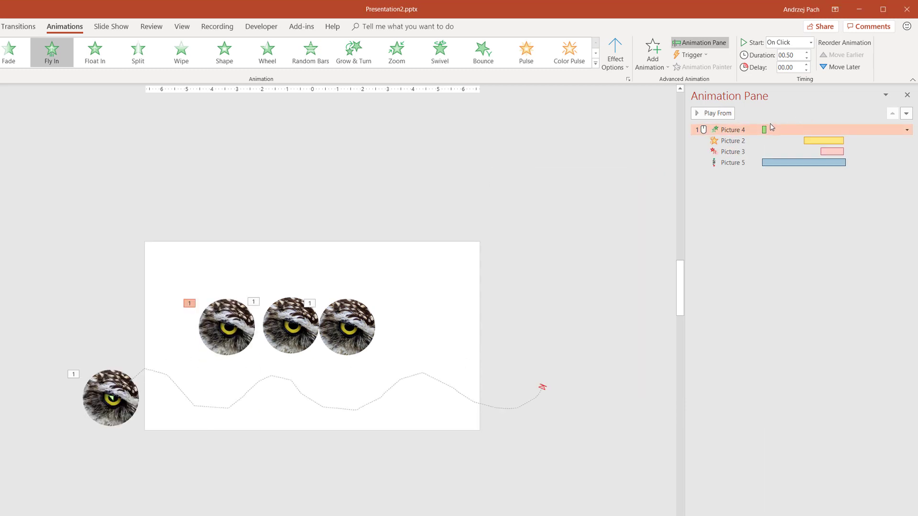
- Lengthen Picture 4's animation to 3.70 seconds and preview the slide's animations
drag(766, 129, 793, 129)
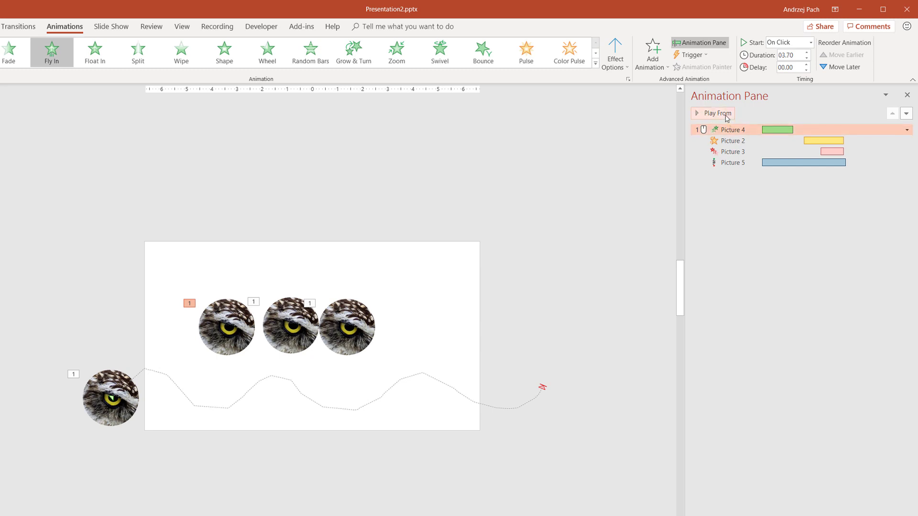
click(726, 115)
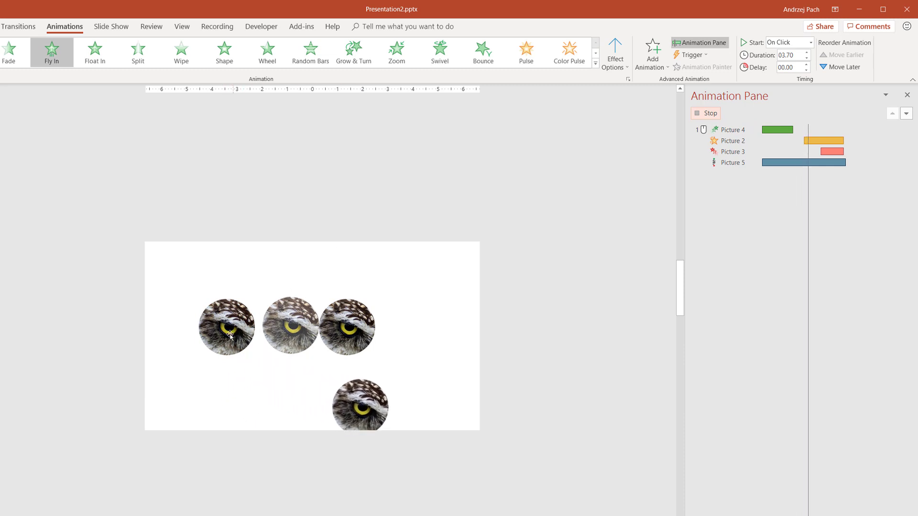
click(286, 217)
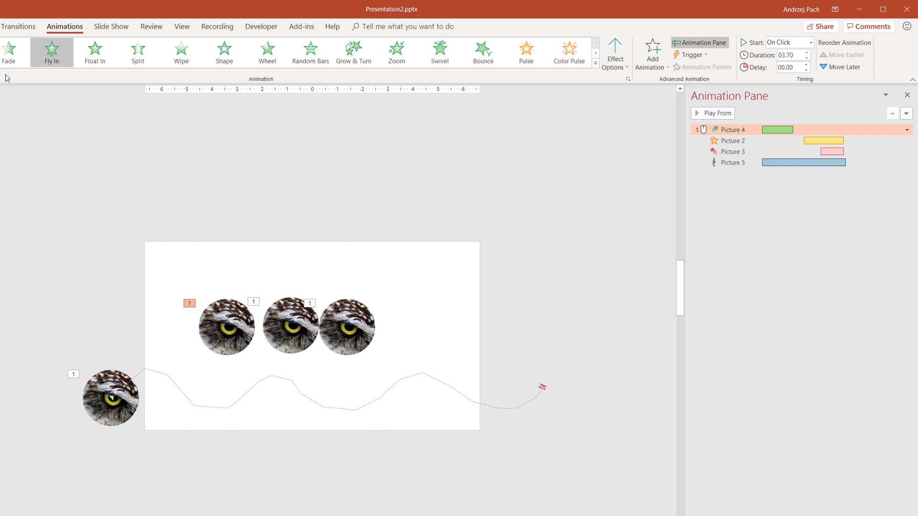
double_click(779, 130)
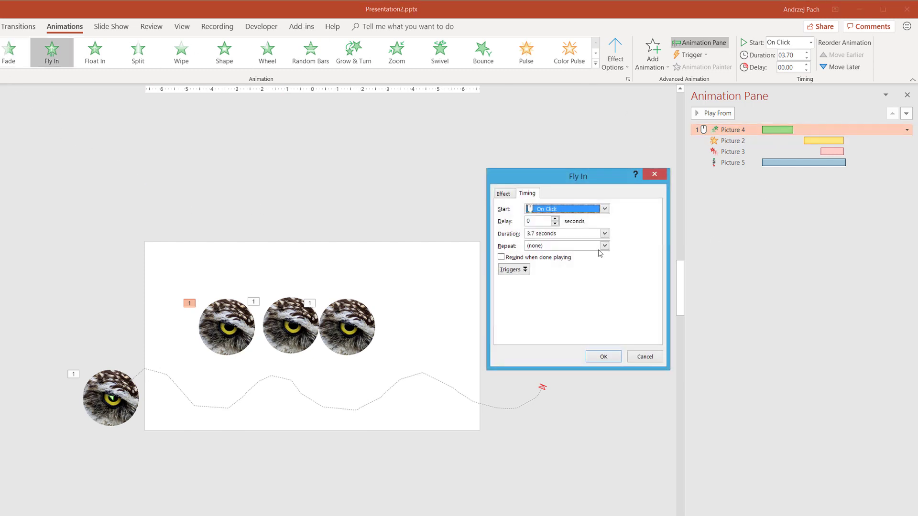
click(503, 194)
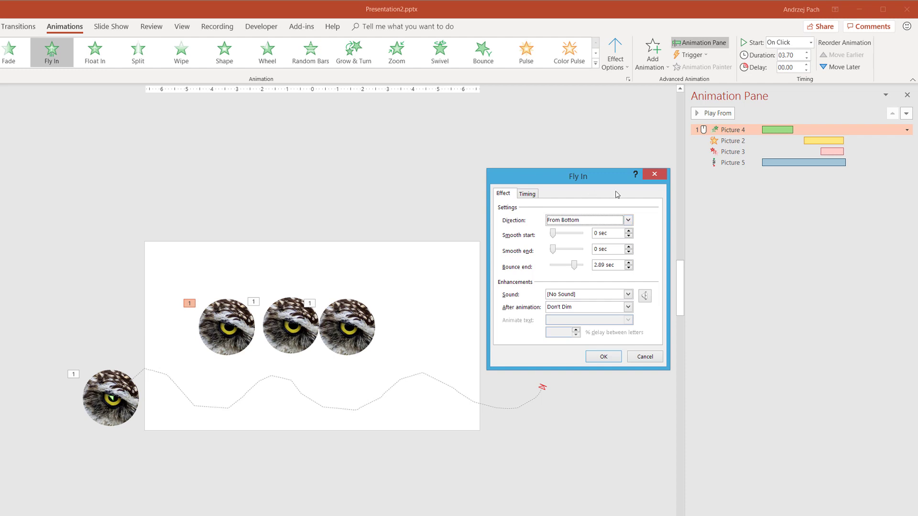
click(664, 174)
click(543, 222)
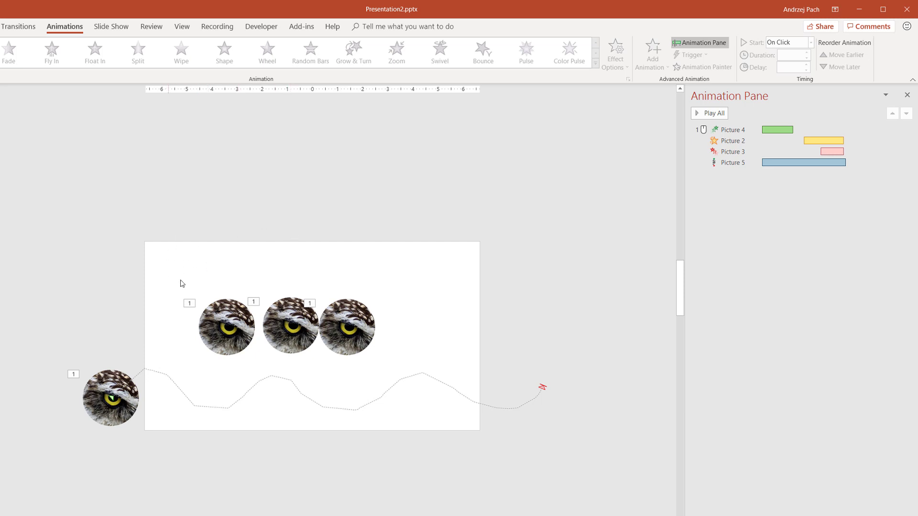
drag(132, 275, 448, 382)
click(434, 357)
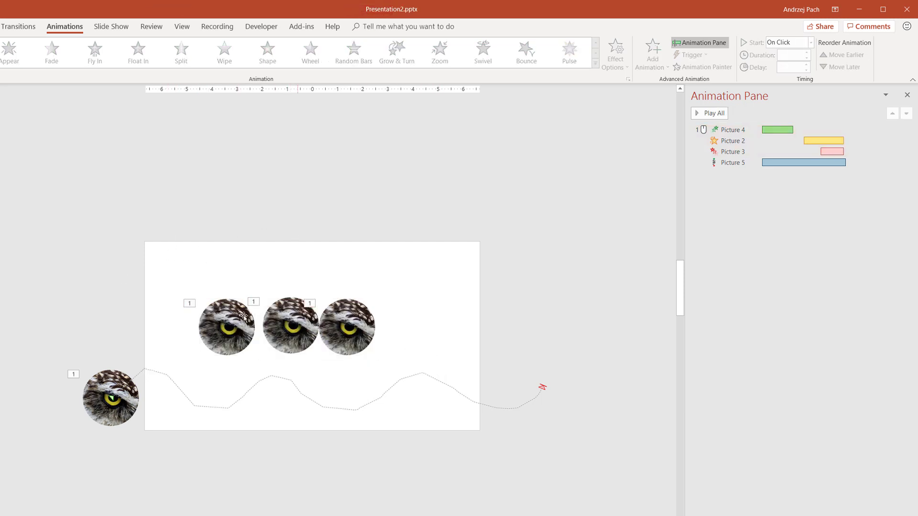
drag(161, 260, 436, 363)
click(437, 363)
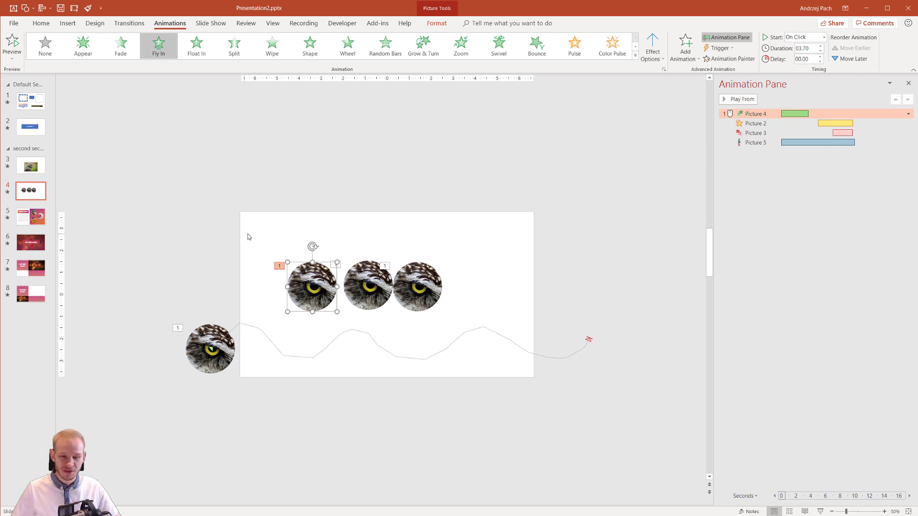
drag(248, 236, 496, 330)
click(474, 301)
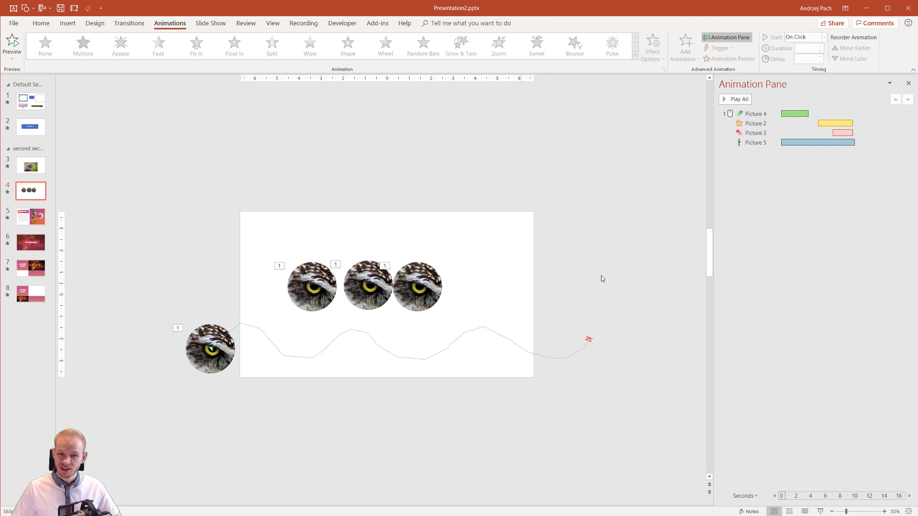
double_click(827, 123)
click(554, 184)
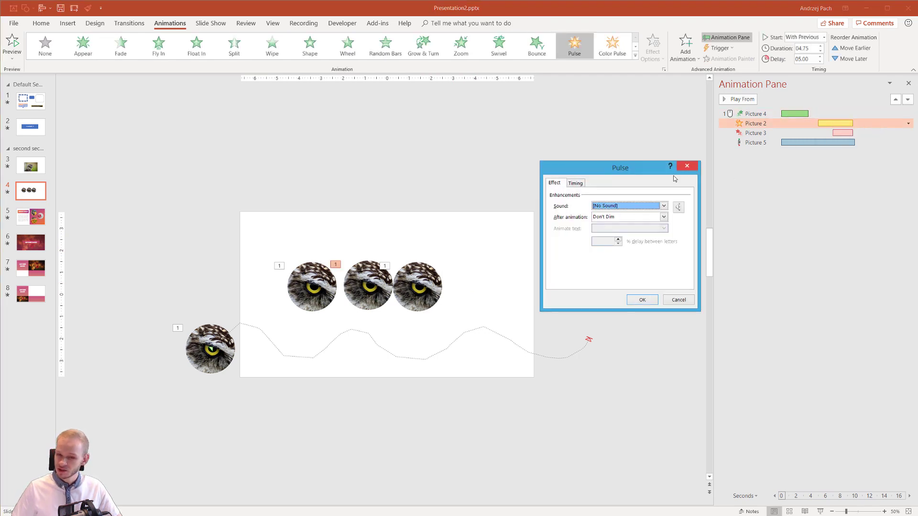
click(606, 214)
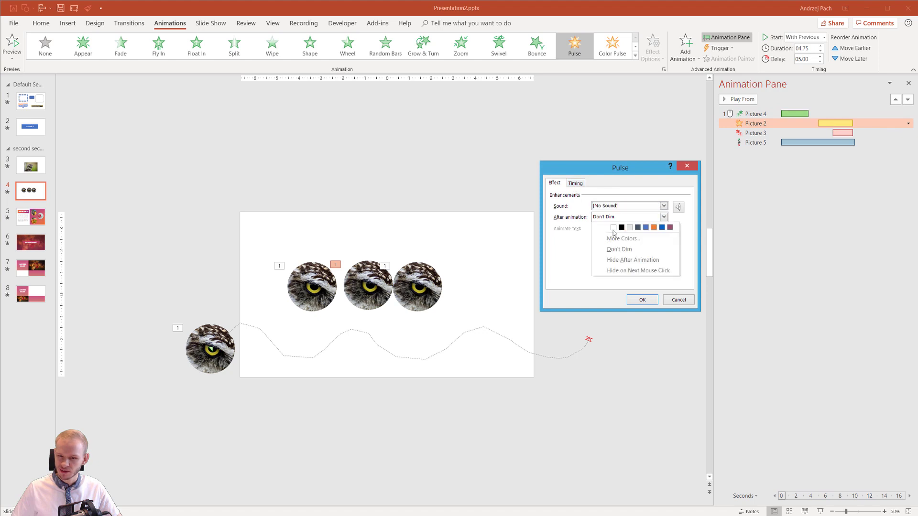
click(638, 184)
click(682, 167)
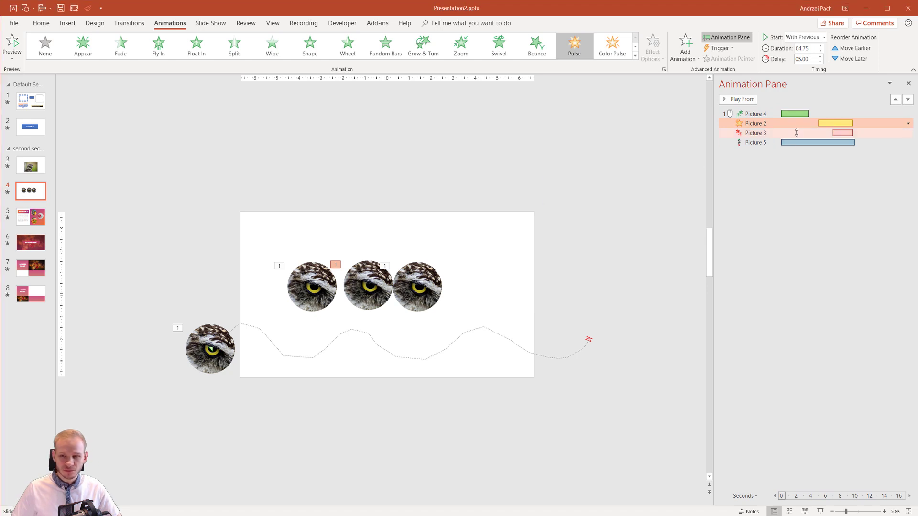
double_click(843, 132)
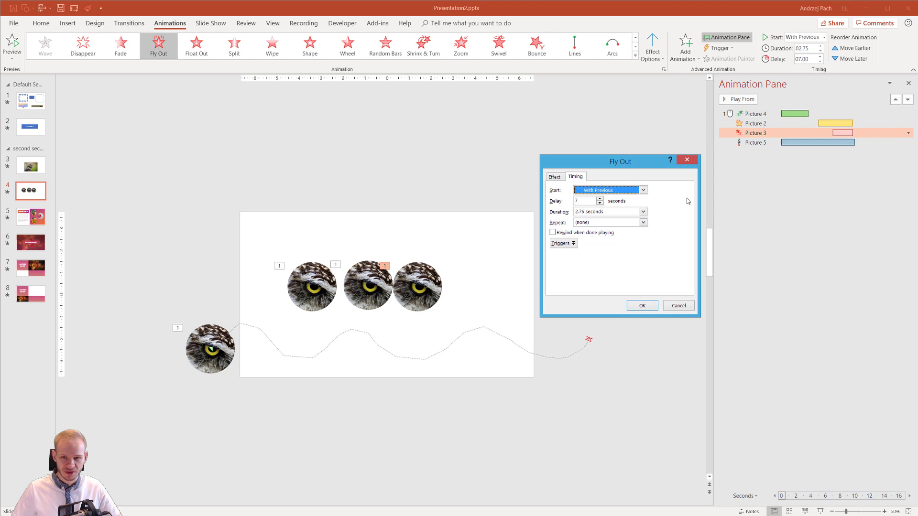
click(558, 179)
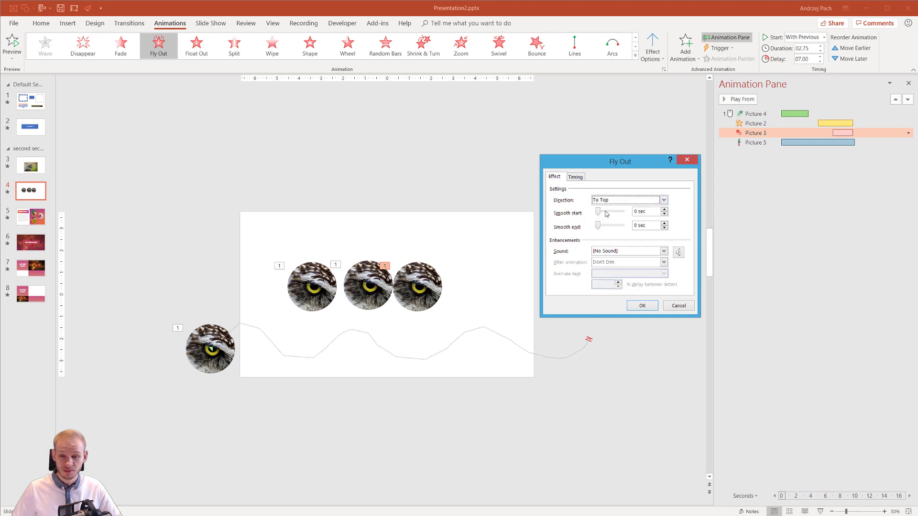
drag(597, 216, 620, 217)
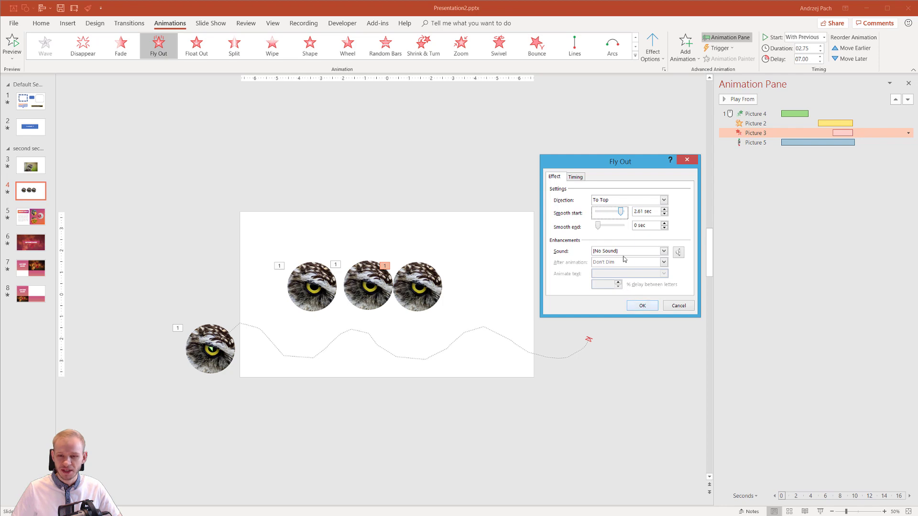
click(685, 306)
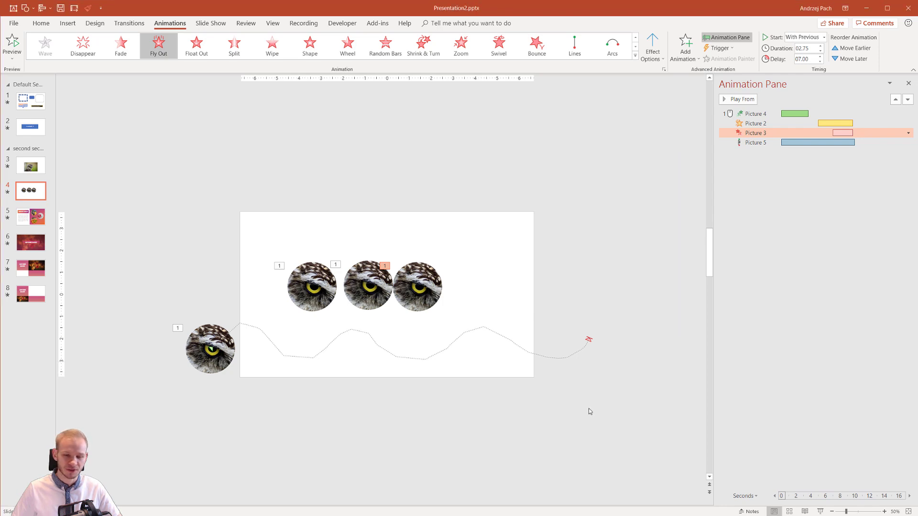
click(591, 393)
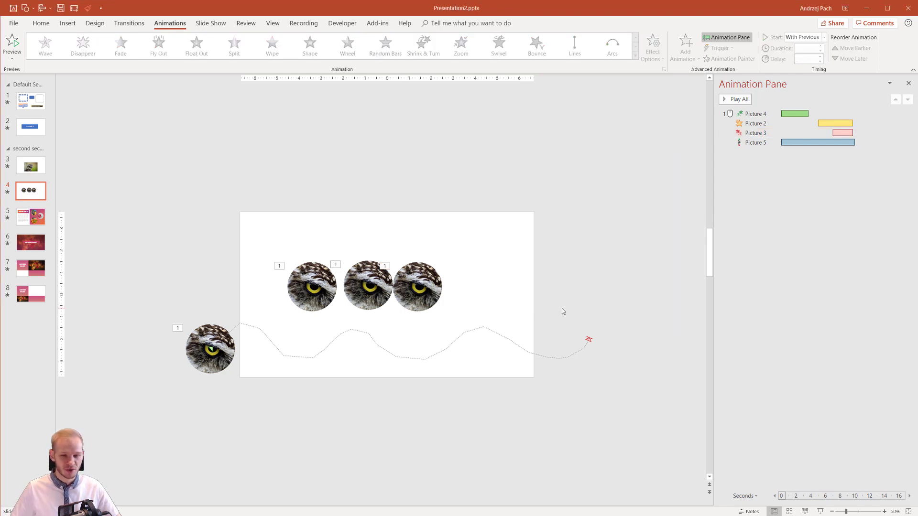